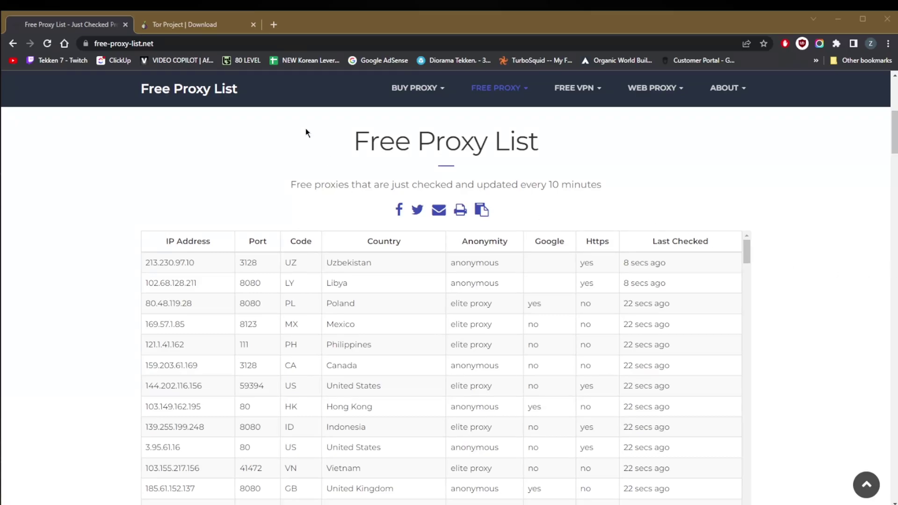
# - Glance at the Tor download tab, return to the Free Proxy List, and bring up ExpressVPN
pyautogui.click(190, 28)
pyautogui.click(72, 24)
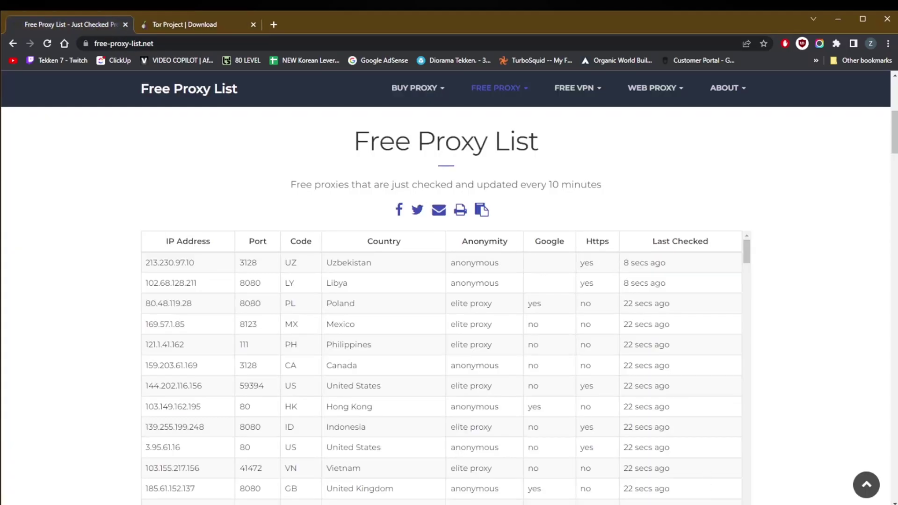
pyautogui.click(528, 21)
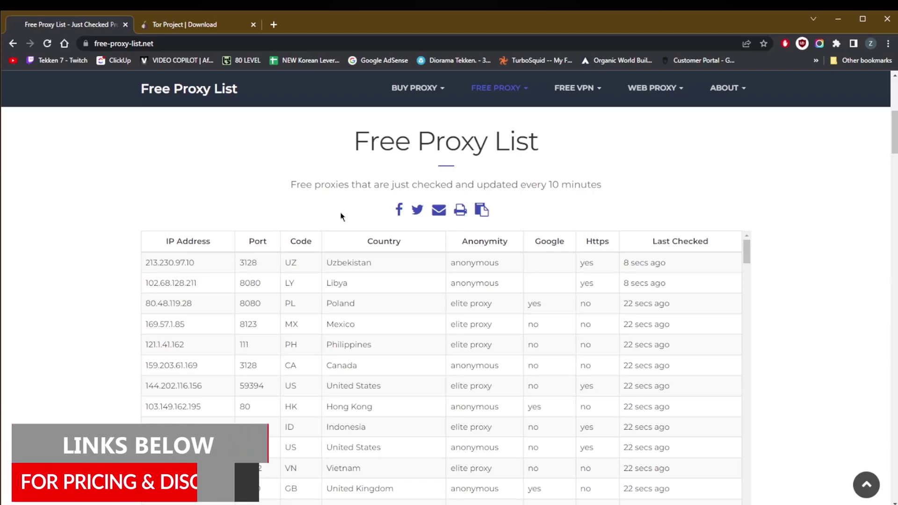
# - Switch briefly to ExpressVPN, then bring Chrome's Free Proxy List page back in front
pyautogui.hotkey('alt', 'Tab')
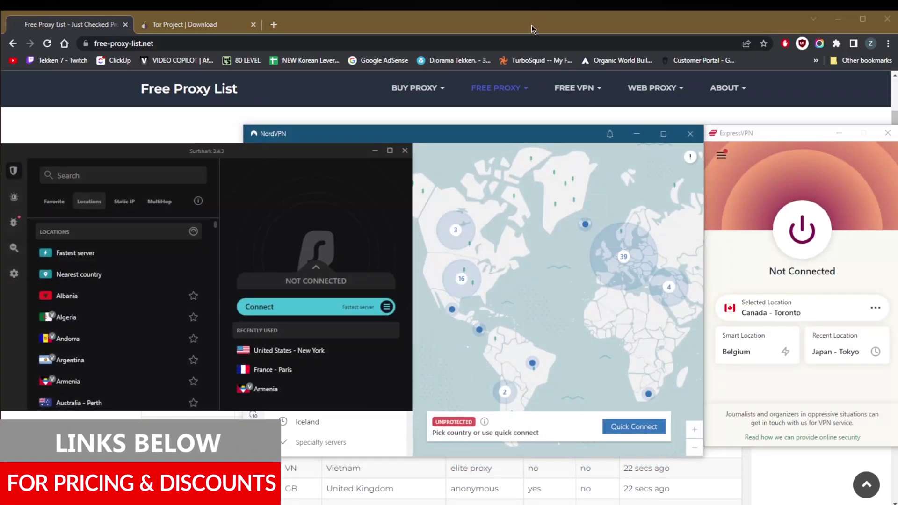
pyautogui.click(534, 21)
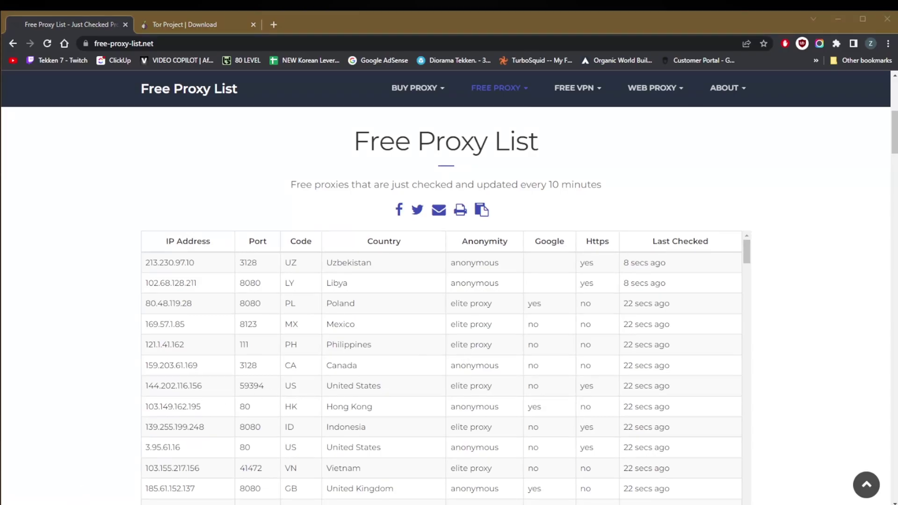
# - Launch Command Prompt as administrator from Windows search
pyautogui.press('super+s')
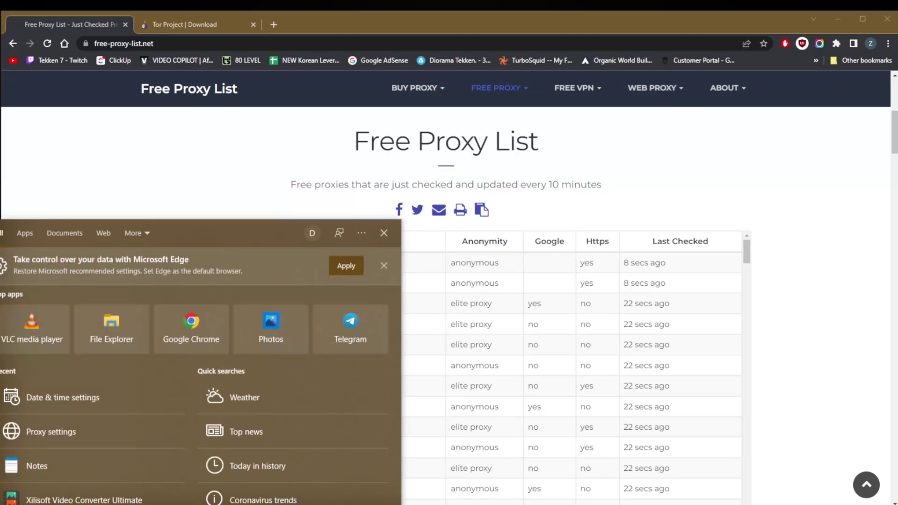
pyautogui.write('cmd')
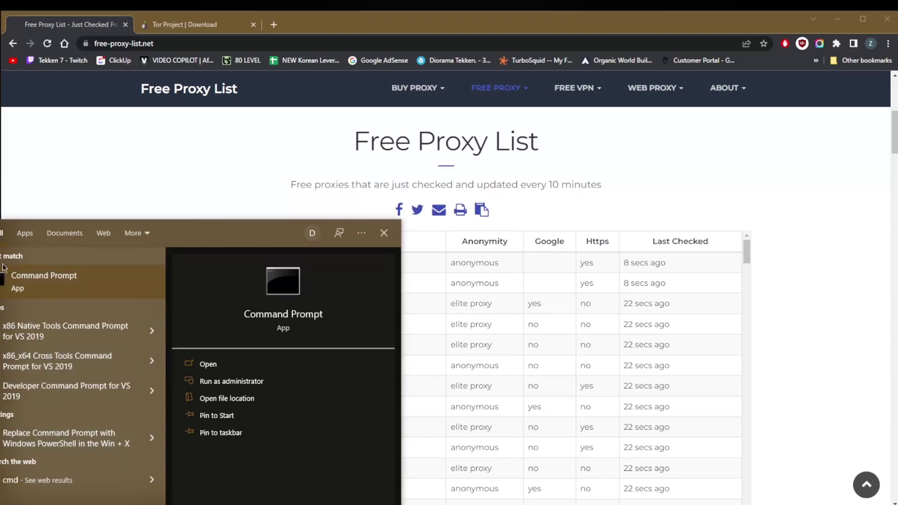
pyautogui.rightClick(39, 279)
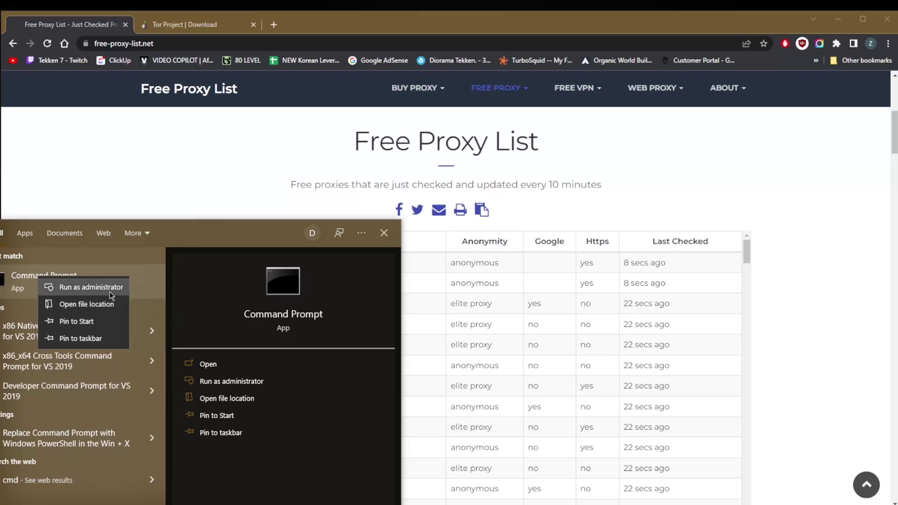
pyautogui.click(109, 288)
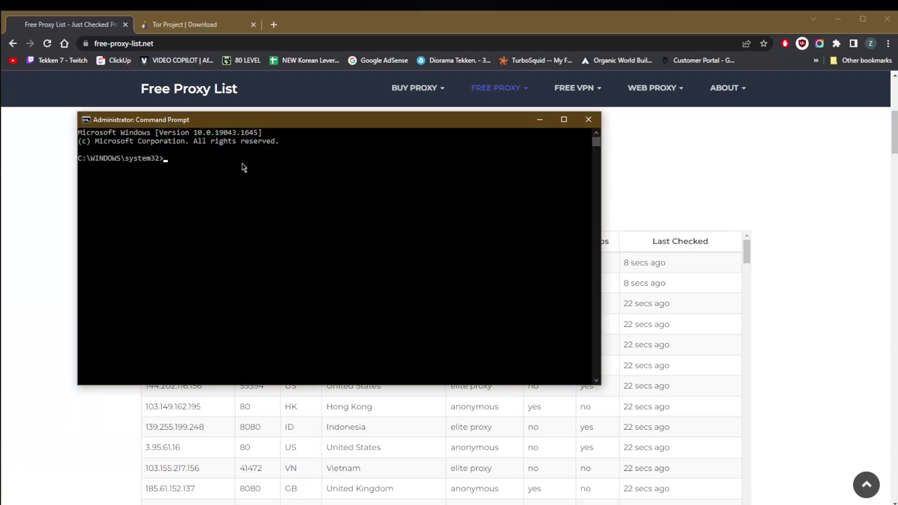
# - Enter ipconfig/release at the prompt, then edit it into ipconfig/renew
pyautogui.write('ipconfig/release')
pyautogui.press('BackSpace')
pyautogui.press('BackSpace')
pyautogui.press('BackSpace')
pyautogui.press('BackSpace')
pyautogui.press('BackSpace')
pyautogui.press('BackSpace')
pyautogui.press('BackSpace')
pyautogui.write('renew')
# - Close the administrator Command Prompt and scroll the proxy table down and back to the top
pyautogui.click(589, 119)
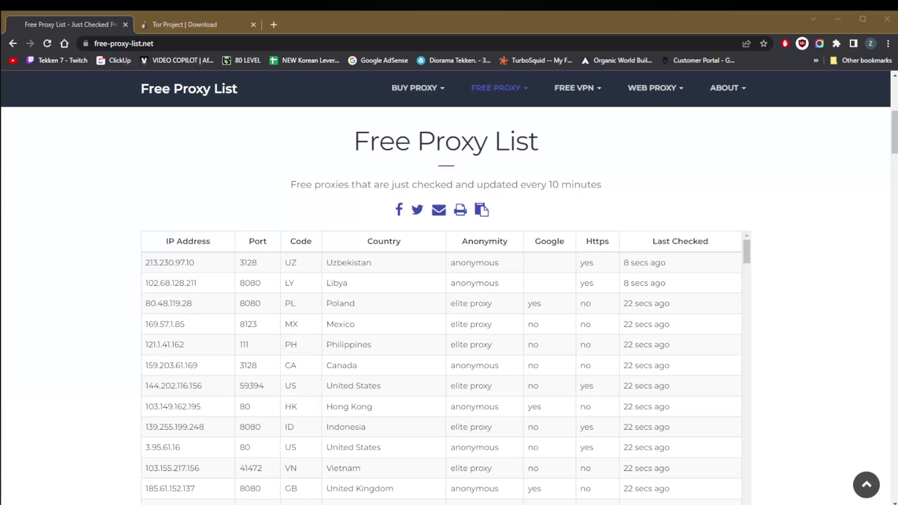
pyautogui.scroll(-2, 293, 272)
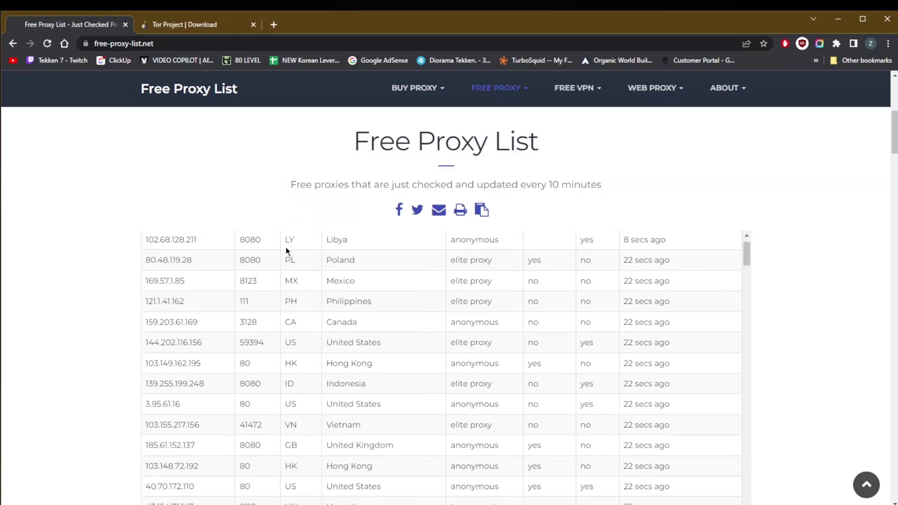
pyautogui.scroll(2, 250, 286)
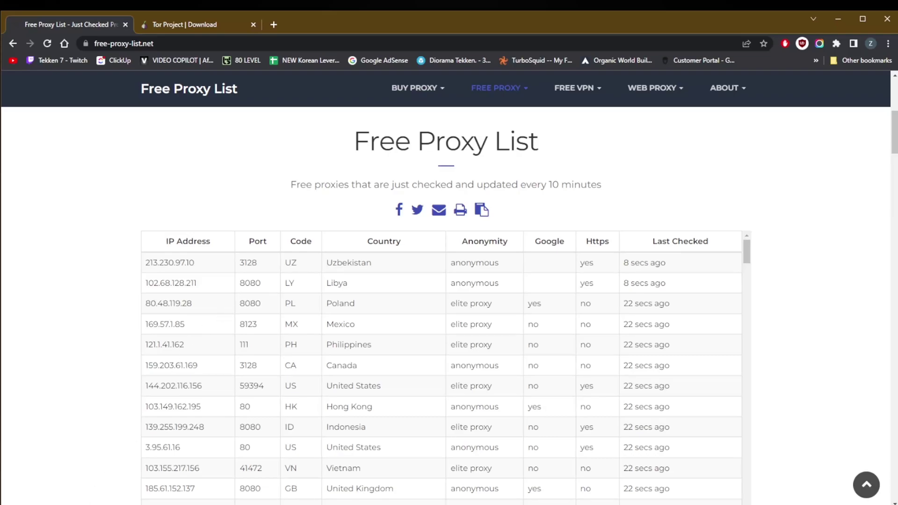
# - Switch 'Use a proxy server' On in Windows Proxy settings, then close Settings
pyautogui.press('super')
pyautogui.write('pr')
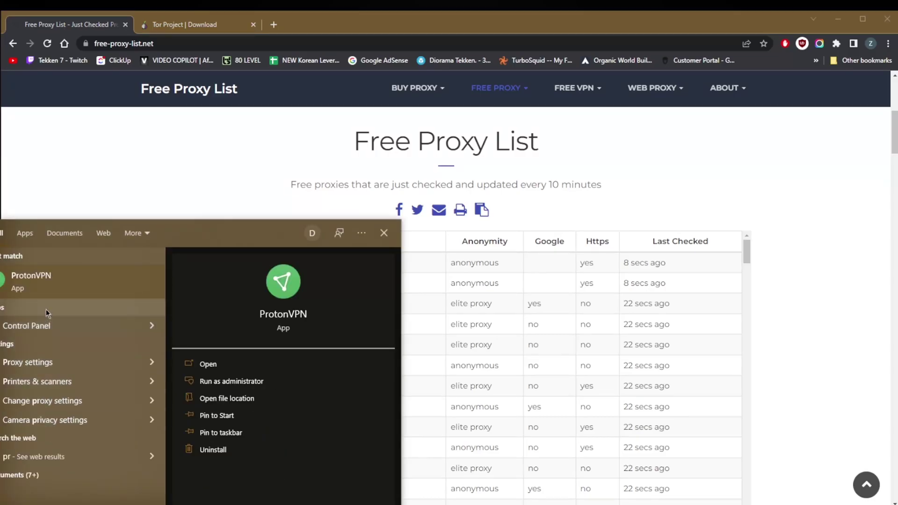
pyautogui.click(54, 363)
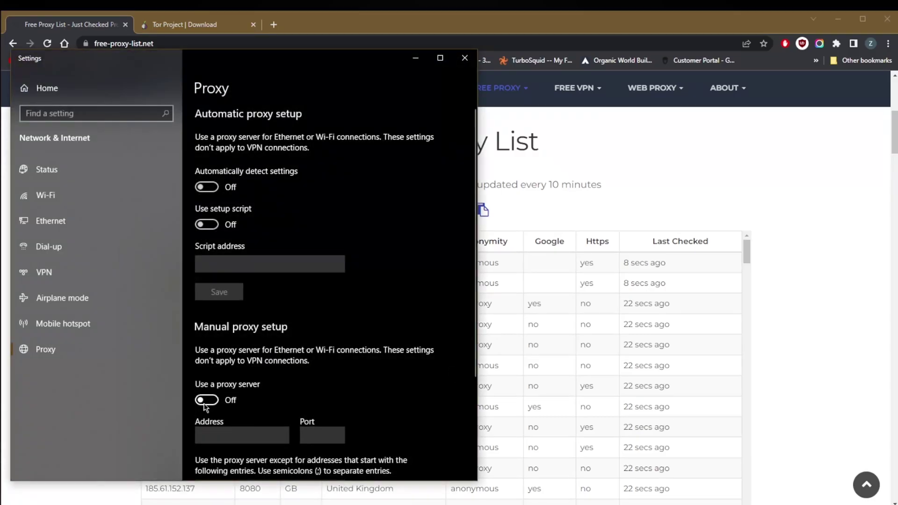
pyautogui.scroll(-3, 276, 369)
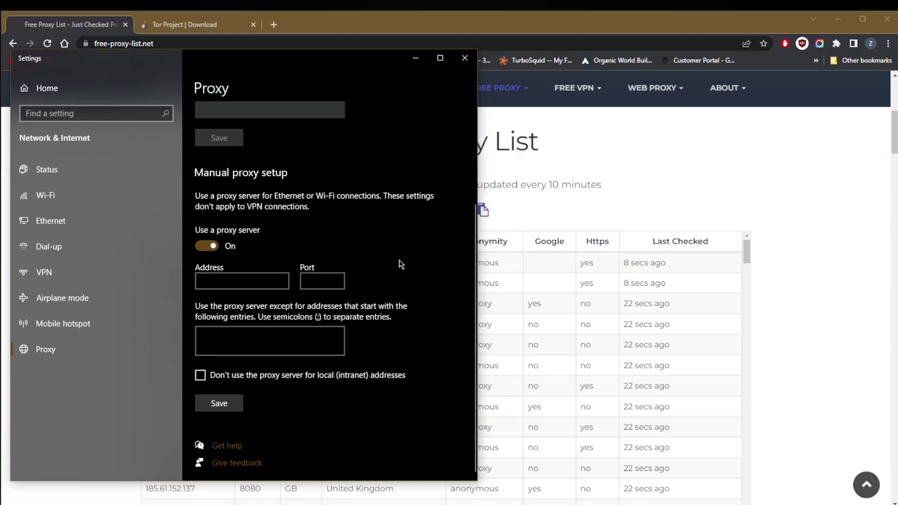
pyautogui.click(641, 194)
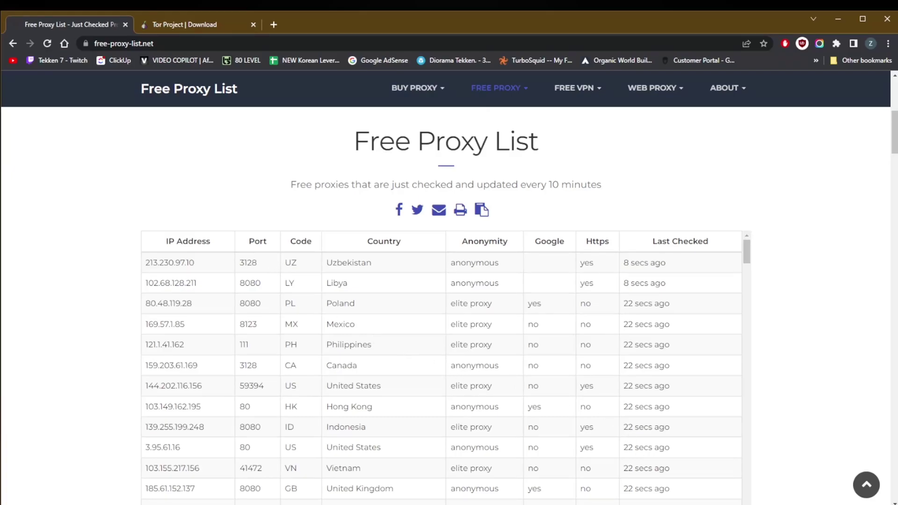
pyautogui.hotkey('alt', 'Tab')
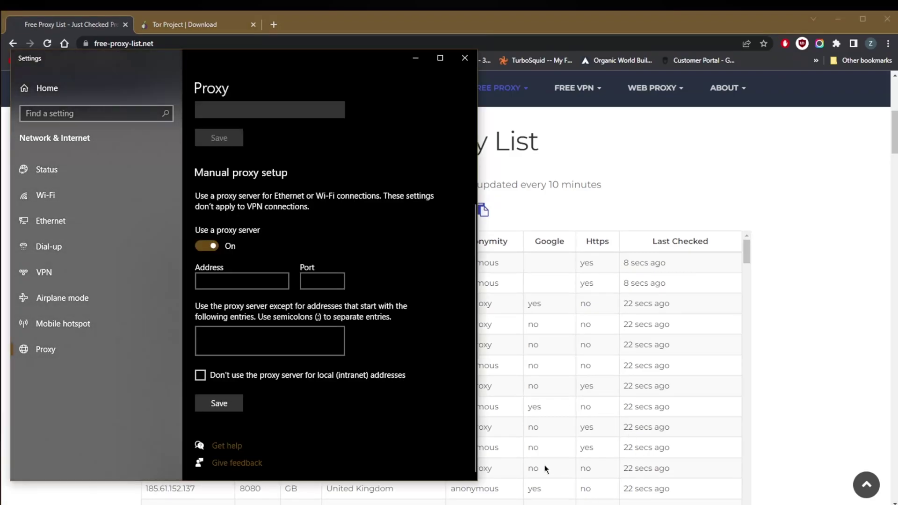
pyautogui.click(465, 58)
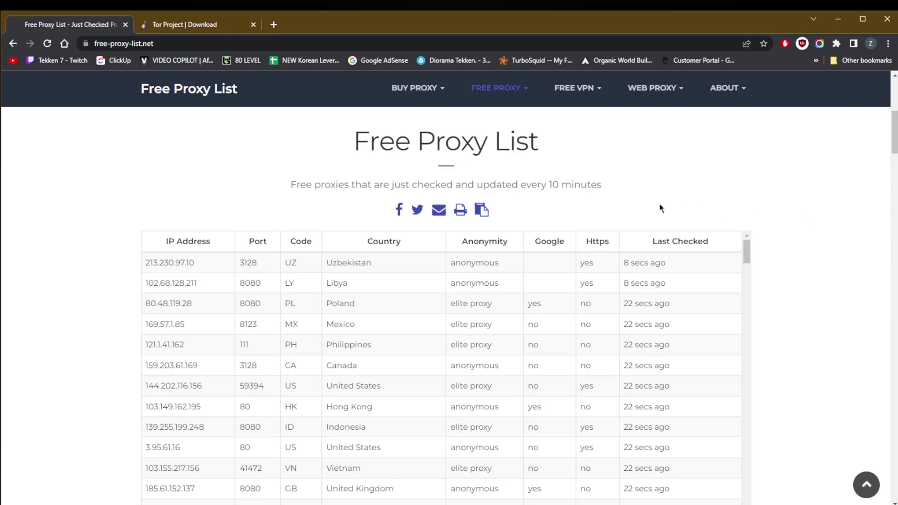
# - Close the Free Proxy List tab, leaving the Tor download page showing
pyautogui.middleClick(73, 27)
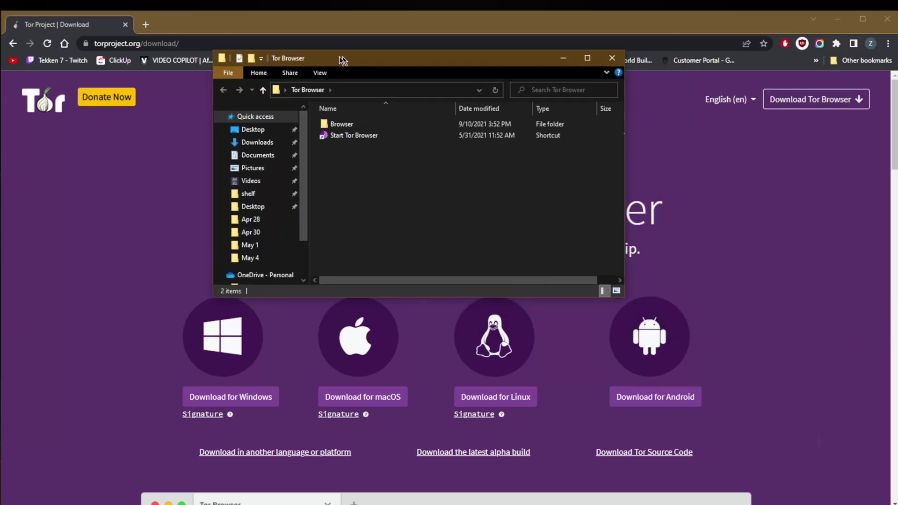
# - Start Tor Browser 10.5.6 from its folder, then close the Tor Browser File Explorer window
pyautogui.doubleClick(261, 147)
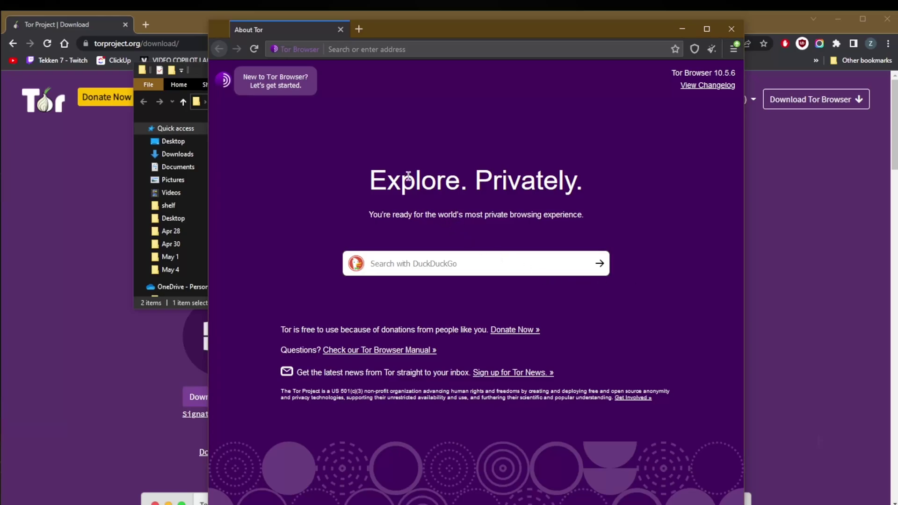
pyautogui.click(202, 73)
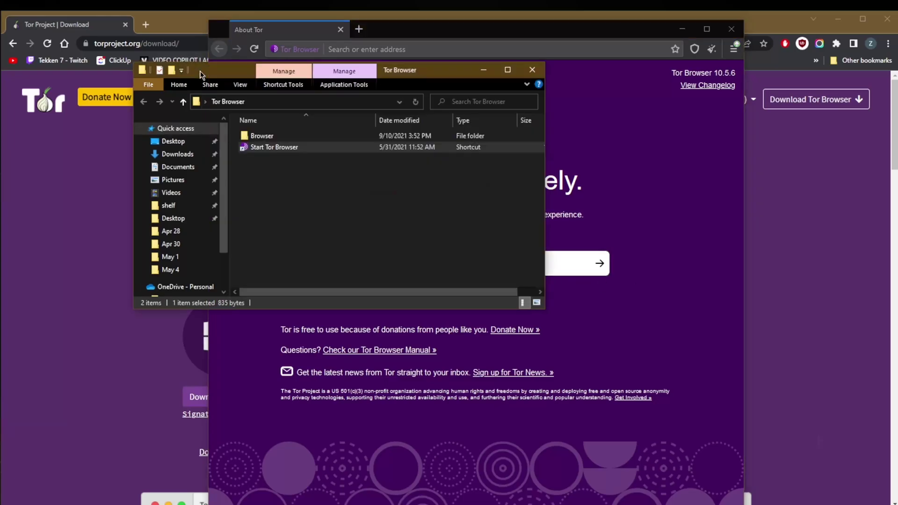
pyautogui.click(531, 70)
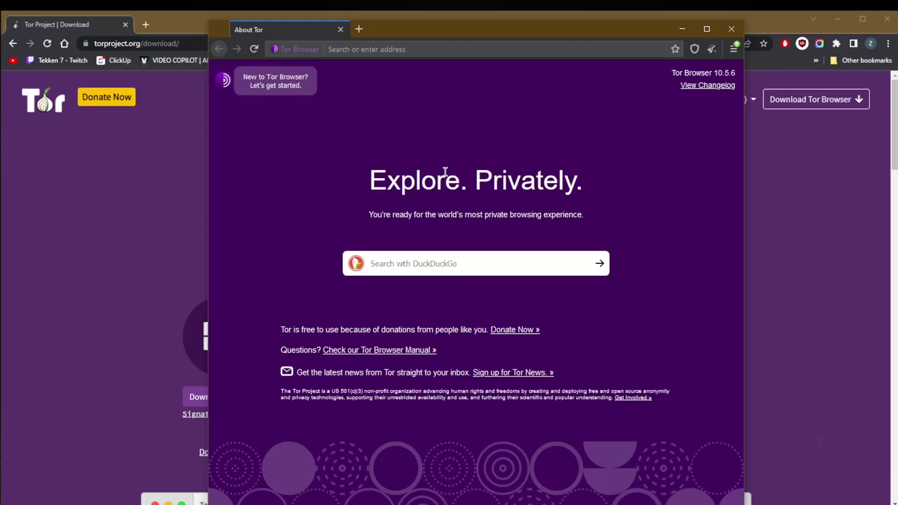
# - Close Tor Browser so Chrome's Download Tor Browser page is back in front
pyautogui.click(729, 33)
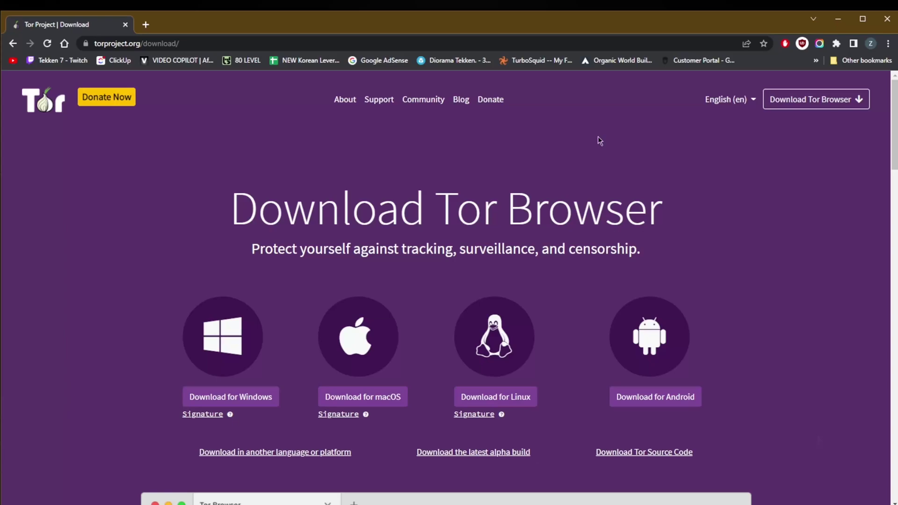
# - Close Chrome to reveal Surfshark, NordVPN and ExpressVPN side by side, and bring ExpressVPN forward
pyautogui.click(886, 20)
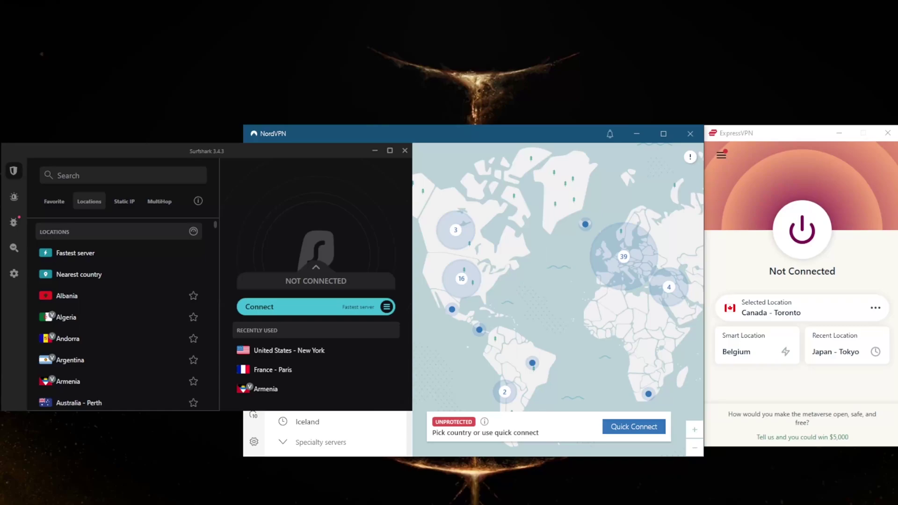
pyautogui.click(770, 245)
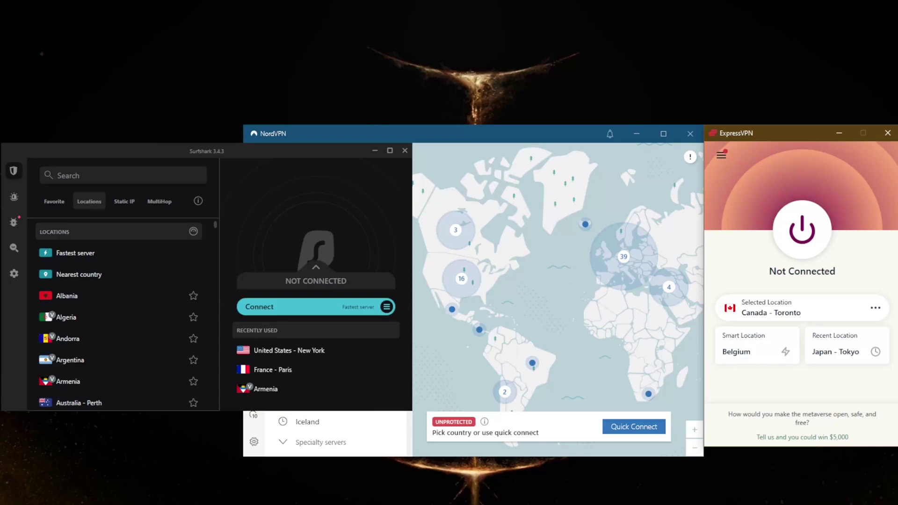
# - Connect ExpressVPN to Canada - Toronto and move the Chrome IP-check window left
pyautogui.click(803, 238)
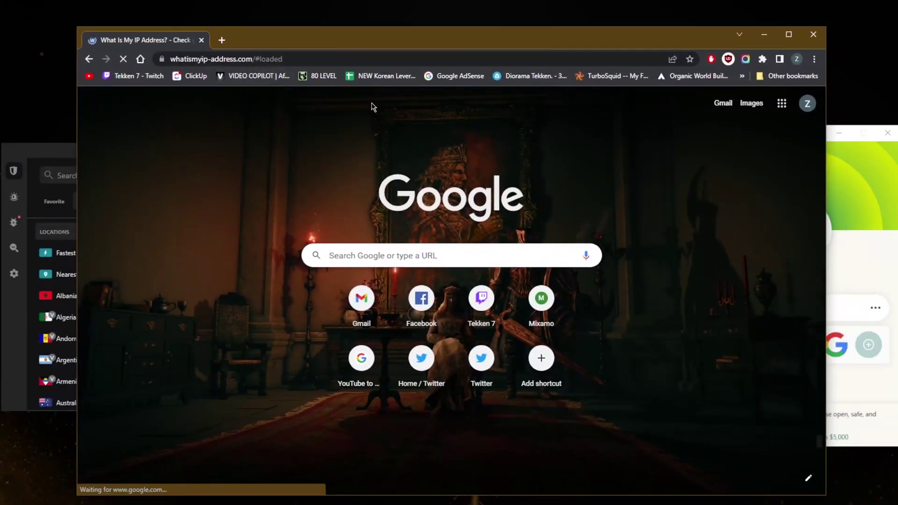
pyautogui.moveTo(591, 40); pyautogui.dragTo(530, 30)
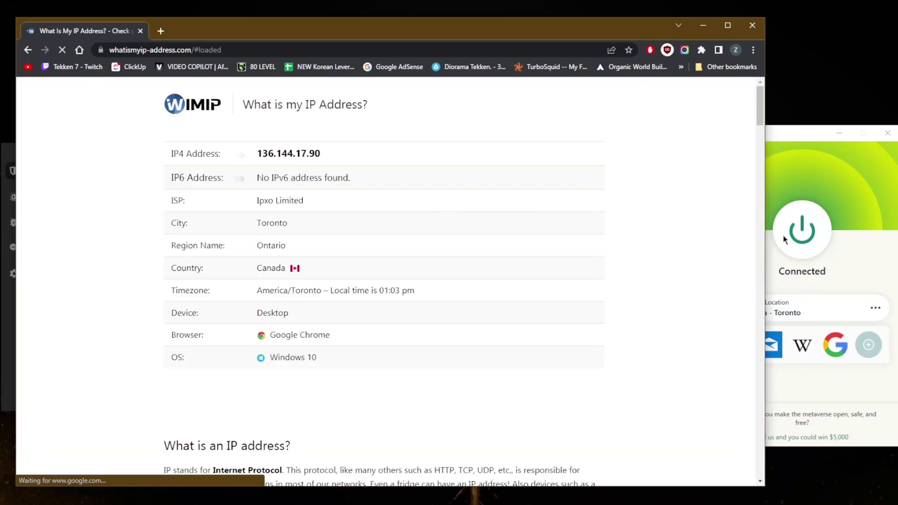
# - Disconnect ExpressVPN, then connect NordVPN to the New York pin (United States #9348) on the US map
pyautogui.click(803, 231)
pyautogui.click(802, 231)
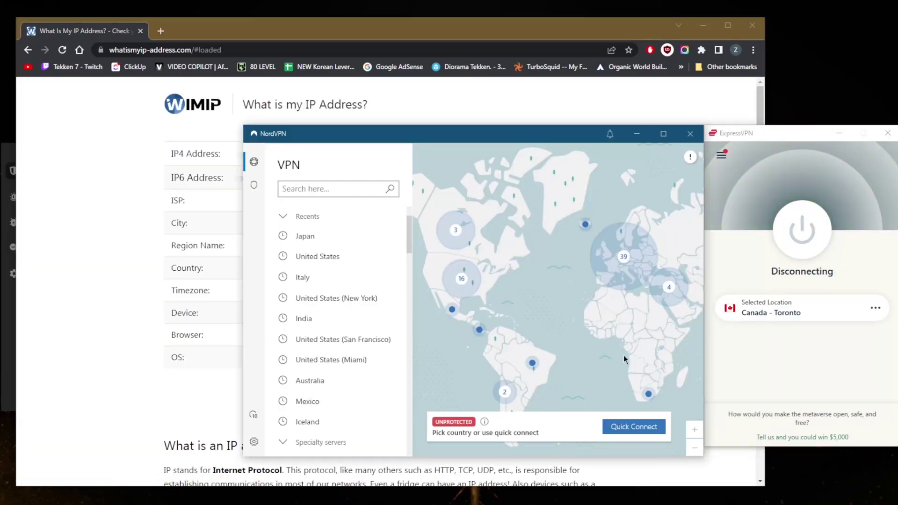
pyautogui.moveTo(506, 299)
pyautogui.mouseDown()
pyautogui.moveTo(531, 283)
pyautogui.moveTo(517, 287)
pyautogui.mouseUp()
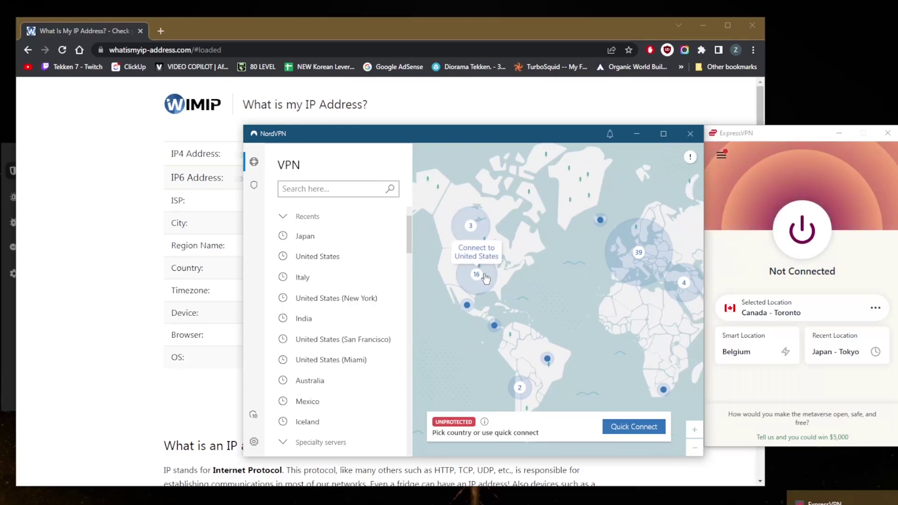
pyautogui.click(494, 277)
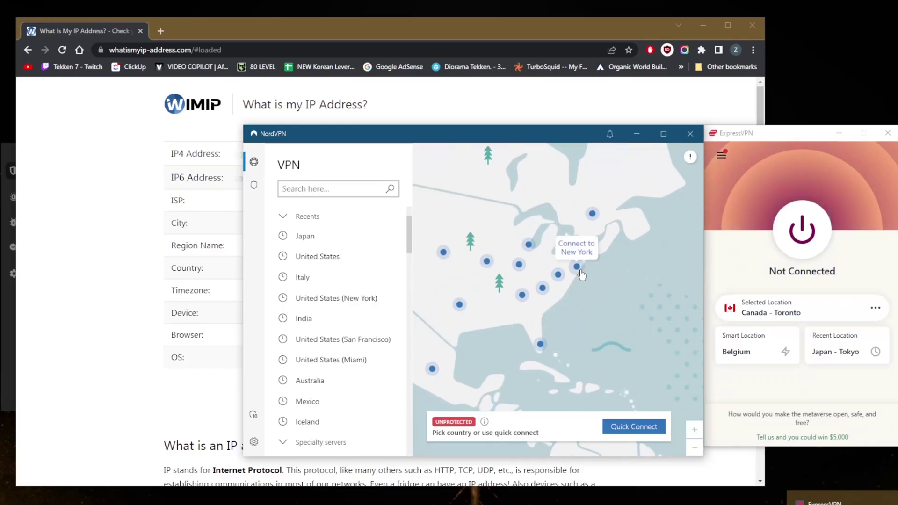
pyautogui.scroll(-2, 336, 329)
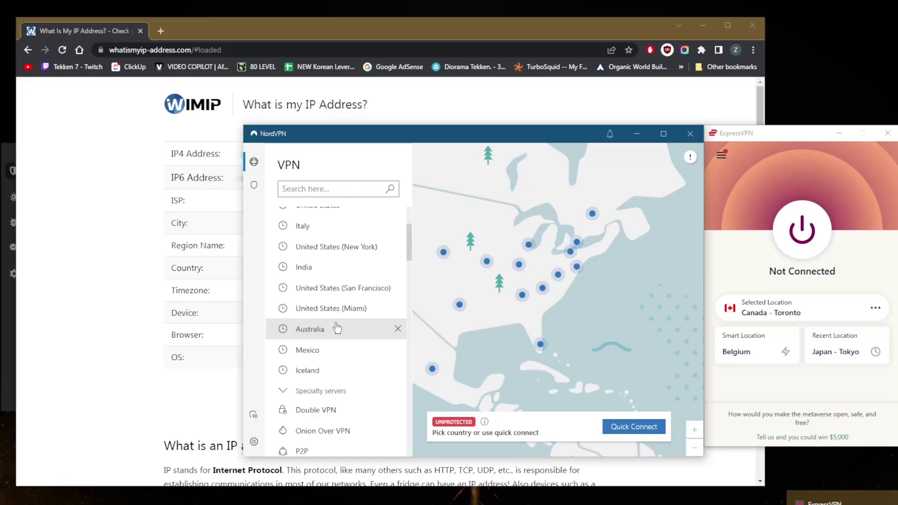
pyautogui.scroll(-1, 338, 327)
pyautogui.scroll(3, 341, 321)
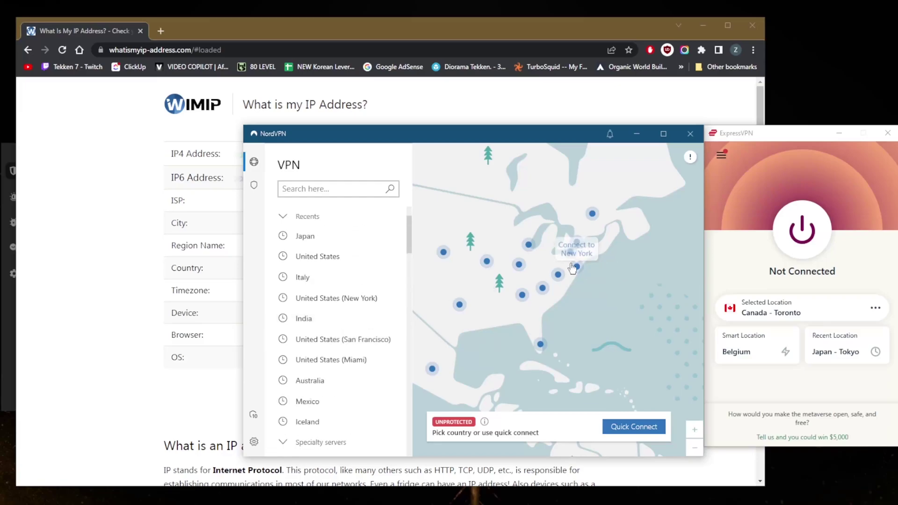
pyautogui.click(542, 287)
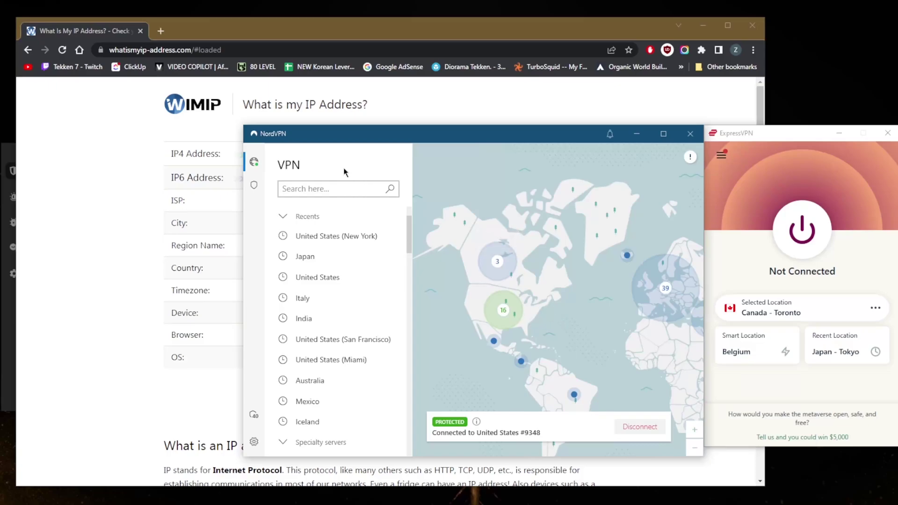
# - Reload whatismyip-address.com to confirm a Newark, New Jersey address, then close Chrome
pyautogui.click(131, 177)
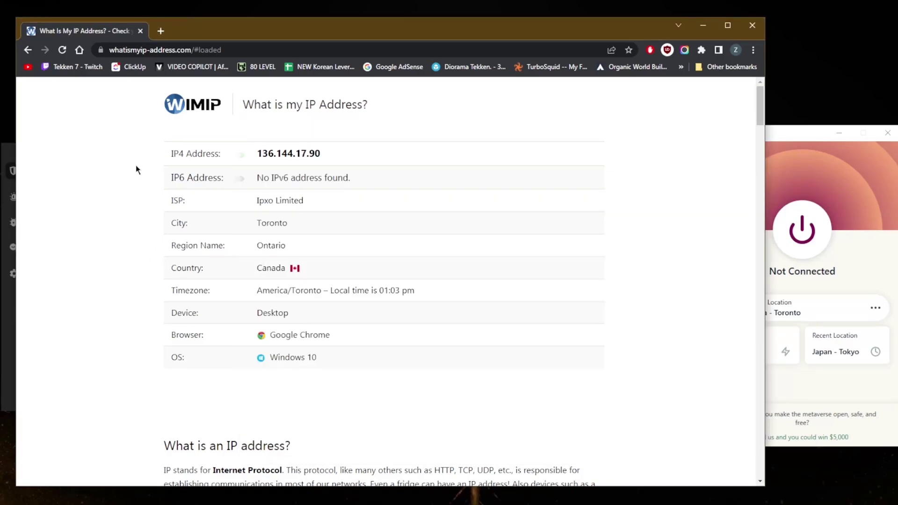
pyautogui.click(62, 50)
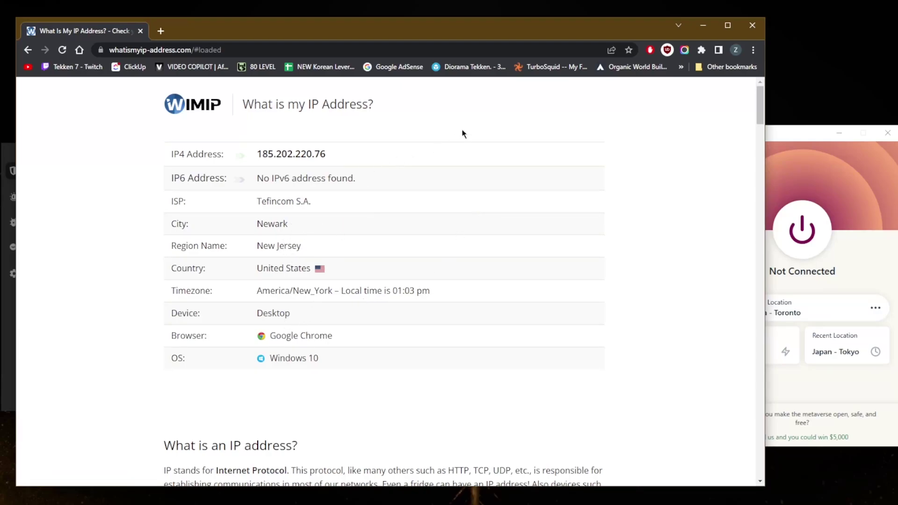
pyautogui.click(746, 27)
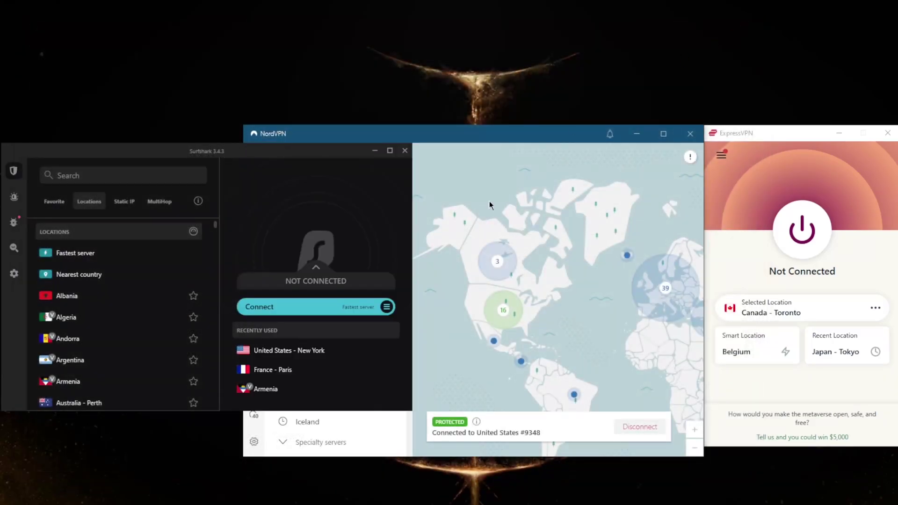
# - Disconnect NordVPN from the United States server and dismiss the speed-rating prompt
pyautogui.click(653, 427)
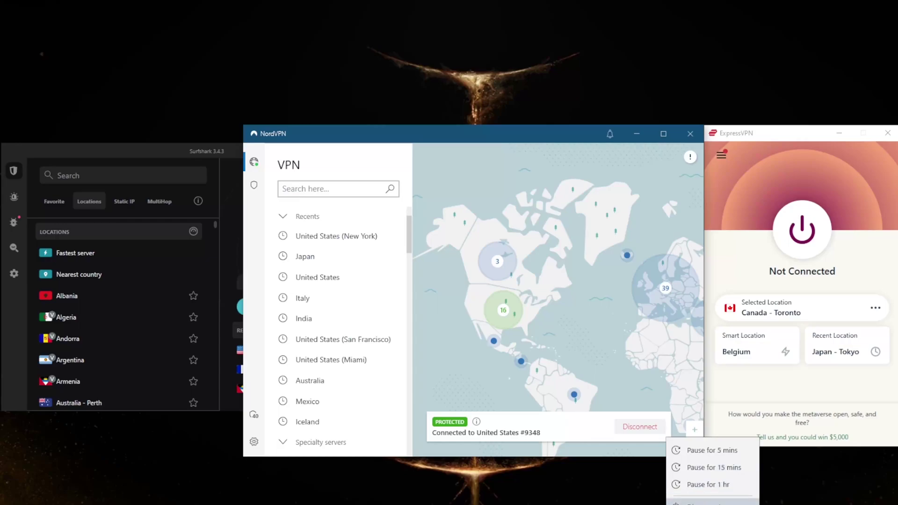
pyautogui.click(704, 502)
pyautogui.click(653, 426)
pyautogui.click(221, 159)
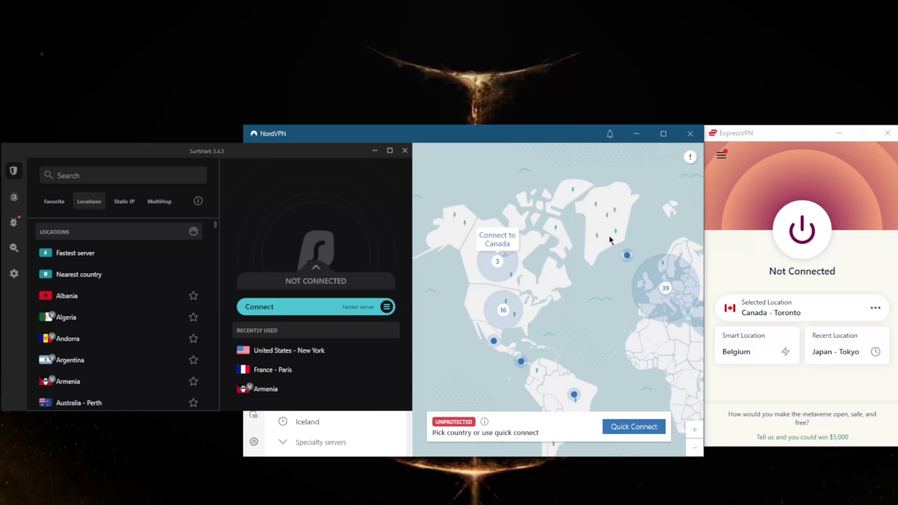
# - Show ExpressVPN's IPv6 leak protection and split tunneling options, then glance at the VPN locations list
pyautogui.click(722, 157)
pyautogui.click(743, 206)
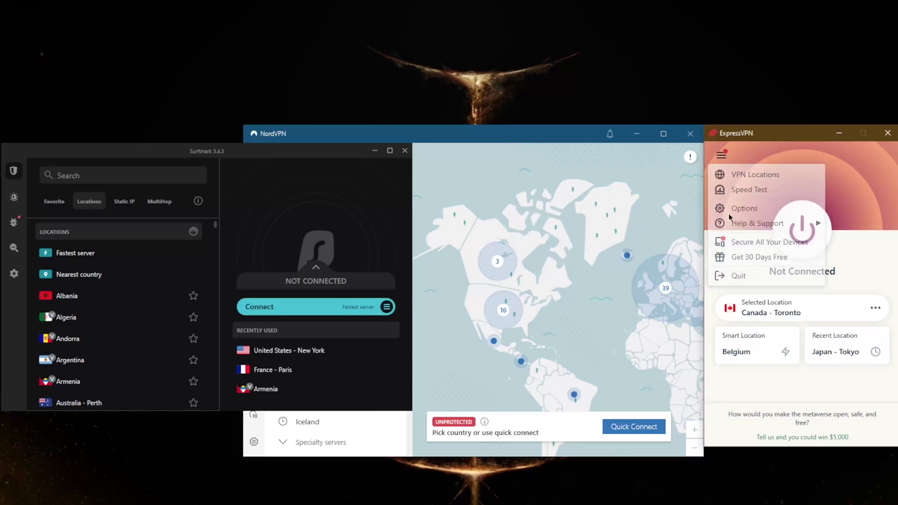
pyautogui.click(662, 168)
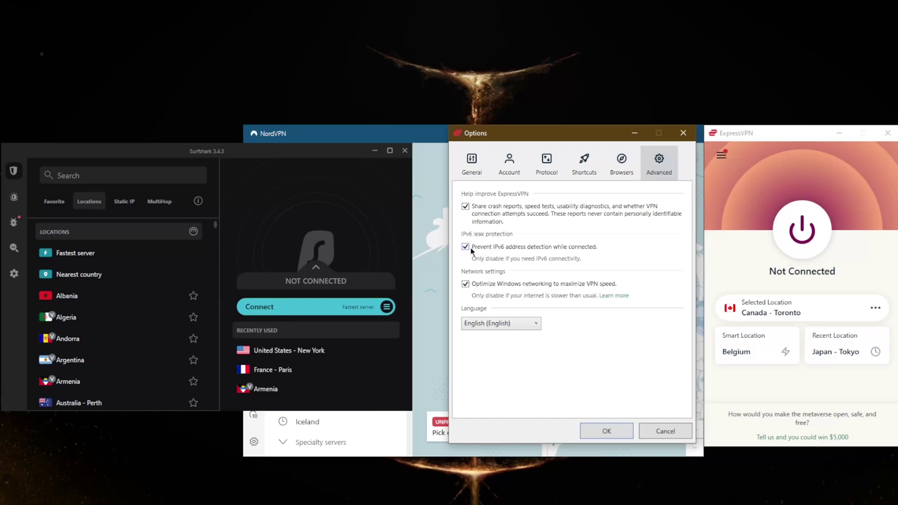
pyautogui.click(471, 168)
pyautogui.click(683, 134)
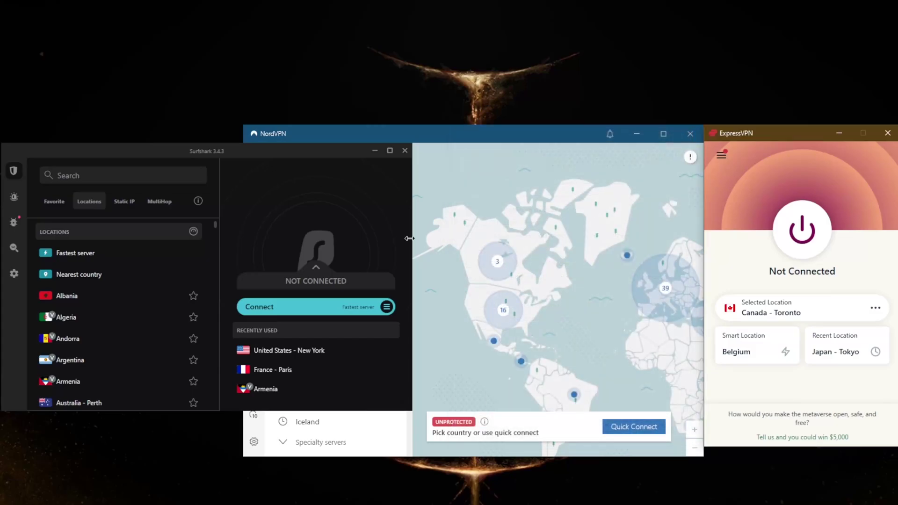
pyautogui.click(730, 155)
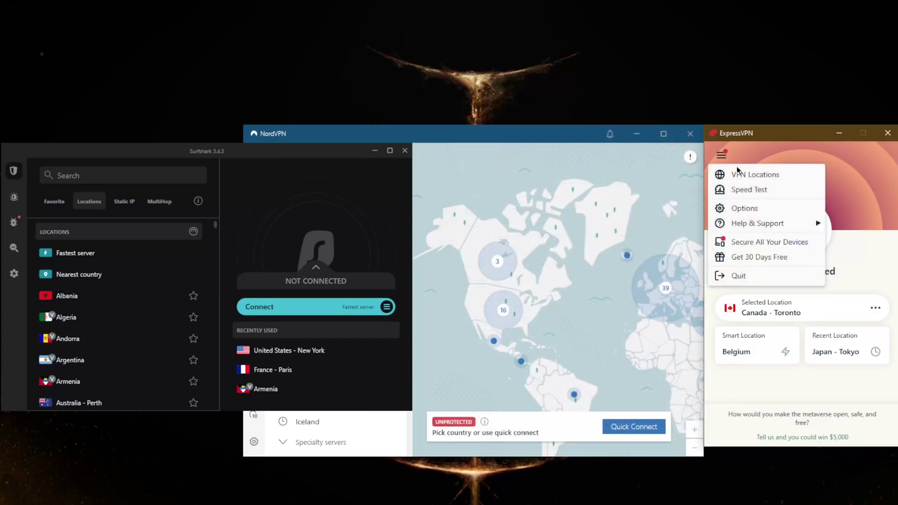
pyautogui.click(734, 175)
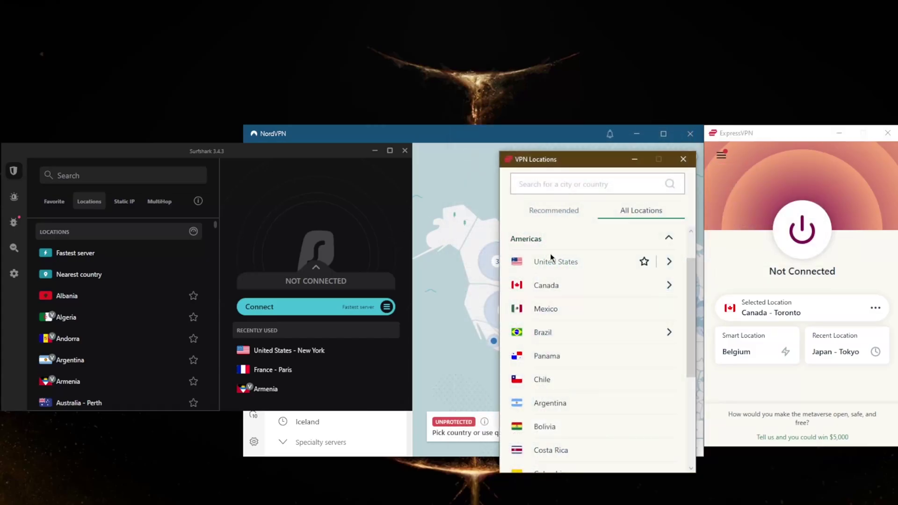
pyautogui.click(681, 159)
# - Enable per-app split tunneling set to 'Only allow selected apps' with qBittorrent added
pyautogui.click(727, 155)
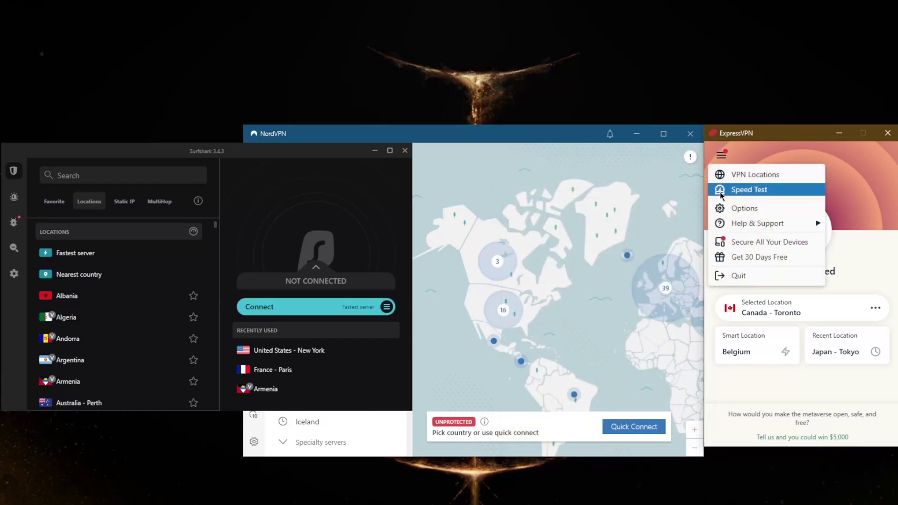
pyautogui.click(740, 208)
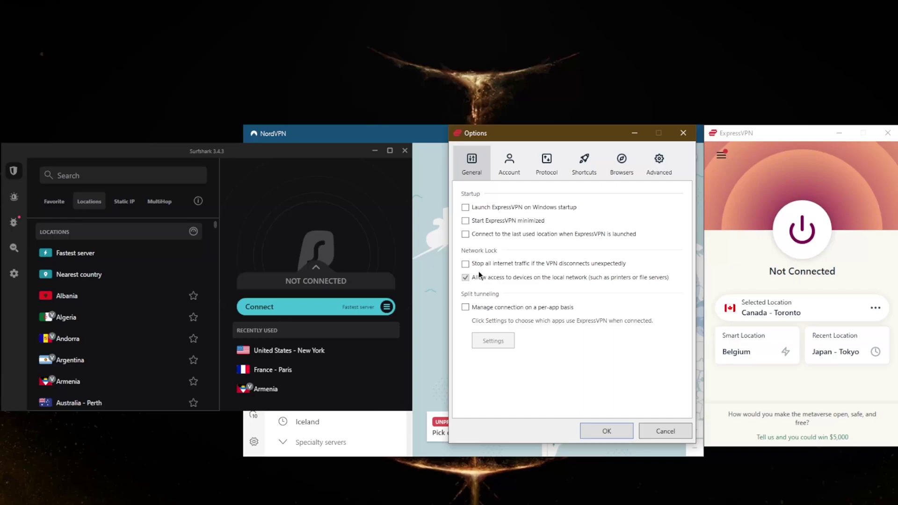
pyautogui.click(482, 306)
pyautogui.click(488, 340)
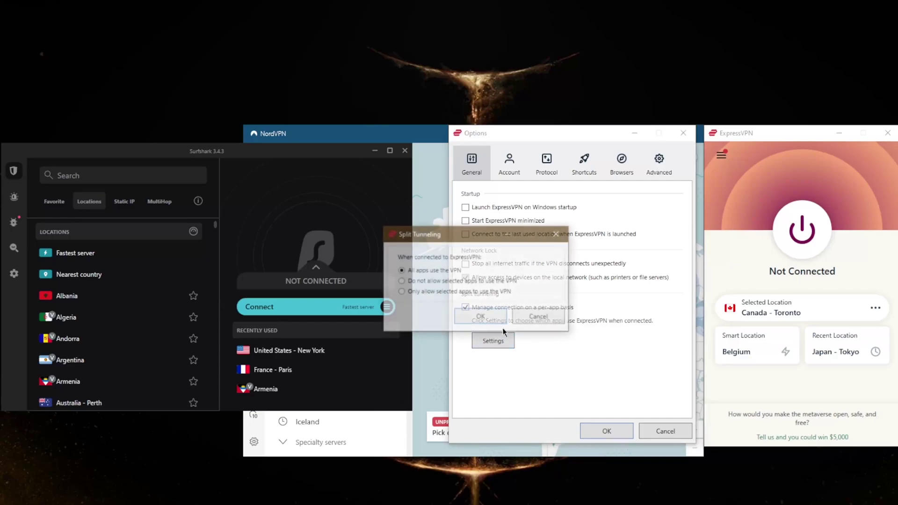
pyautogui.click(400, 292)
pyautogui.click(404, 387)
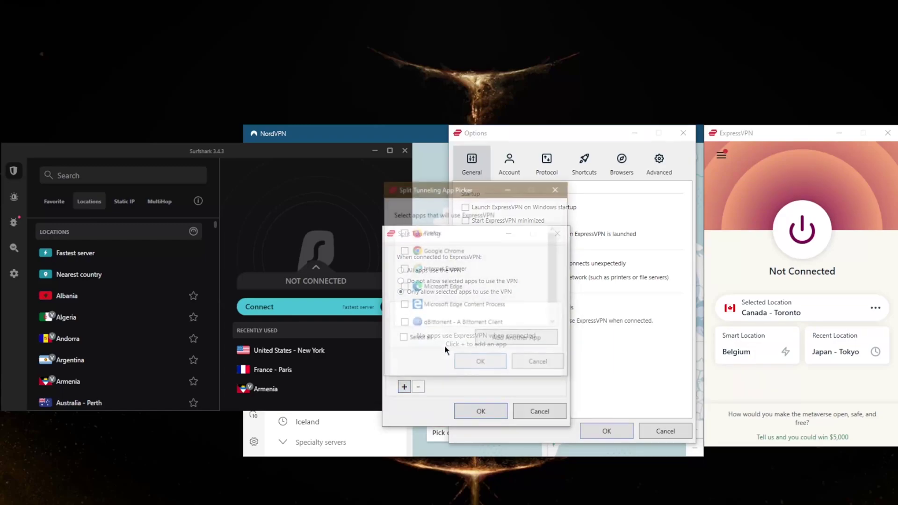
pyautogui.scroll(-1, 433, 301)
pyautogui.click(402, 305)
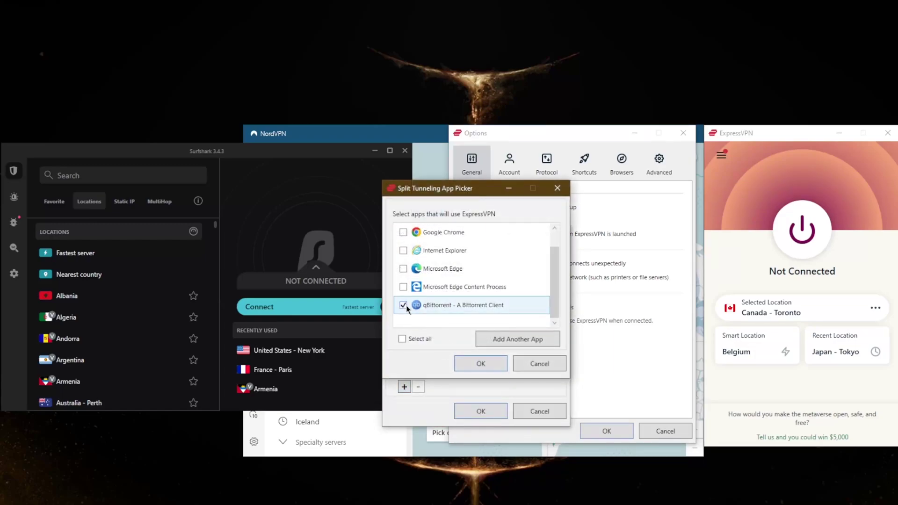
pyautogui.click(490, 367)
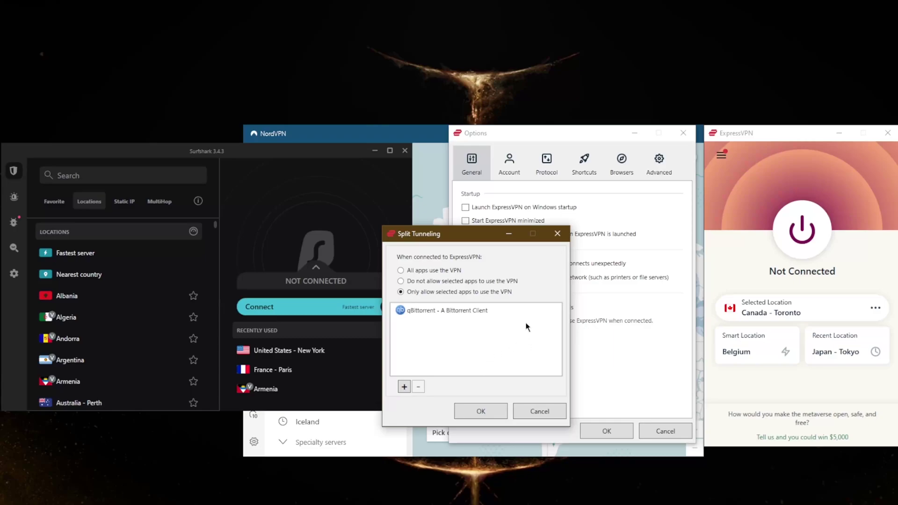
# - Turn per-app split tunneling back off and close ExpressVPN's Options
pyautogui.click(556, 234)
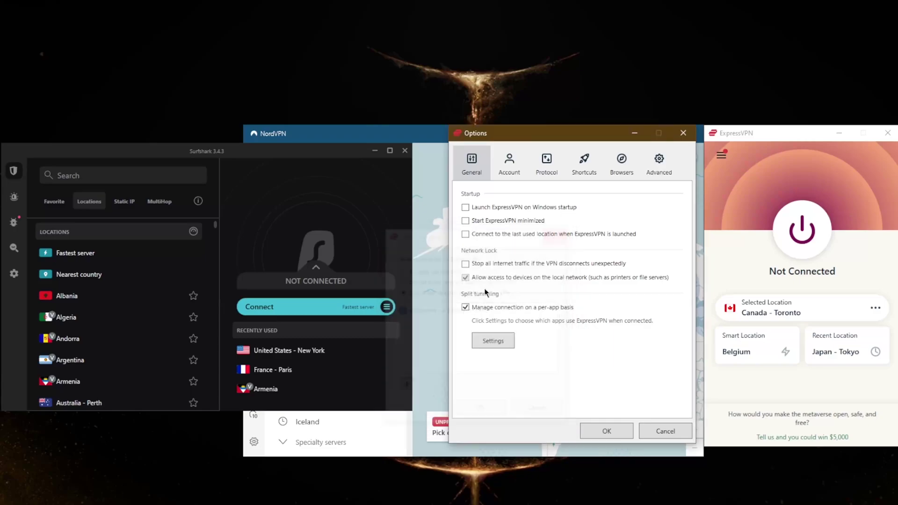
pyautogui.click(465, 307)
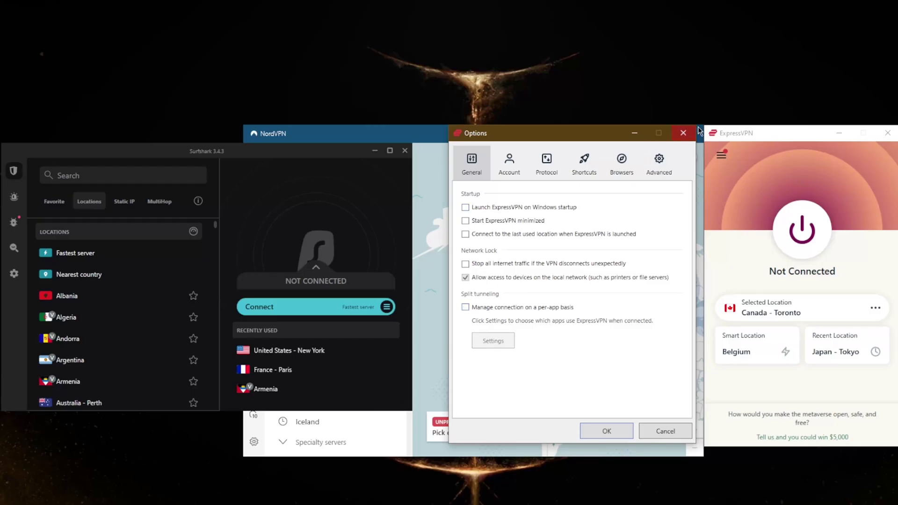
pyautogui.click(682, 133)
# - Pan NordVPN's world server map and scroll through its server list and recent locations
pyautogui.click(513, 137)
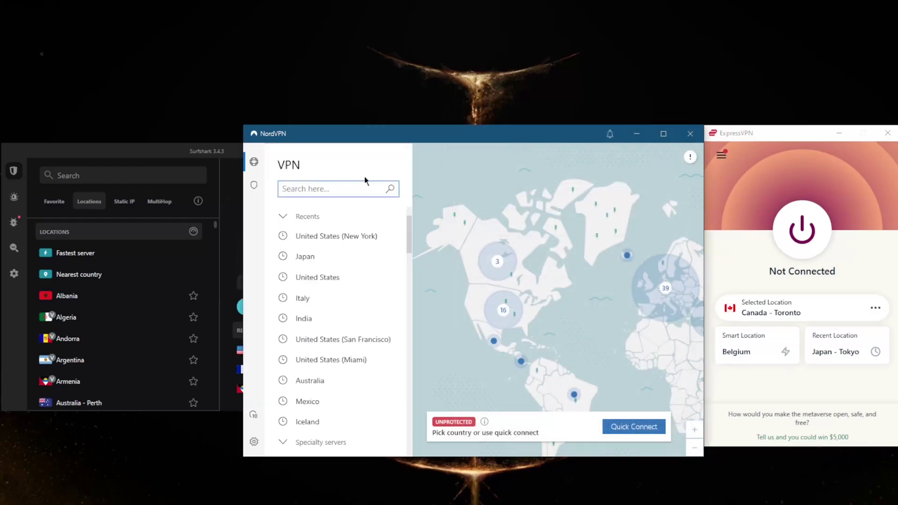
pyautogui.click(221, 152)
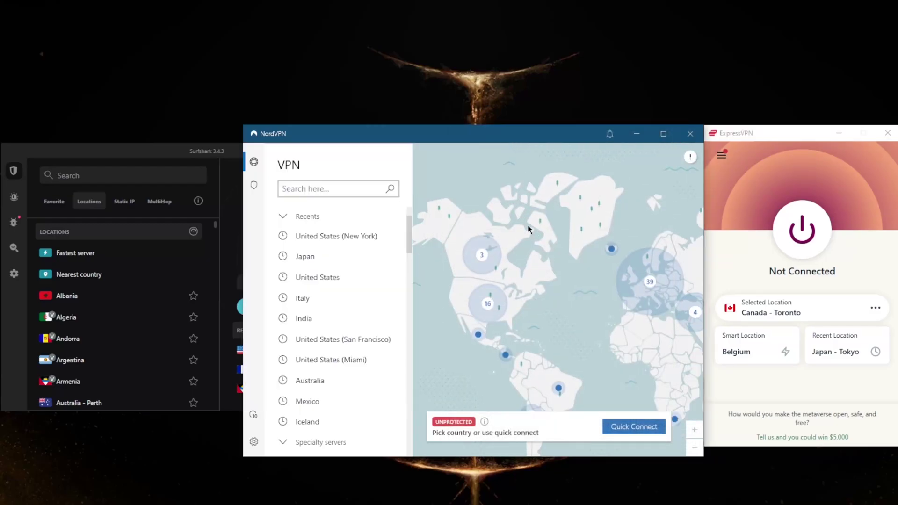
pyautogui.moveTo(527, 225); pyautogui.dragTo(512, 218)
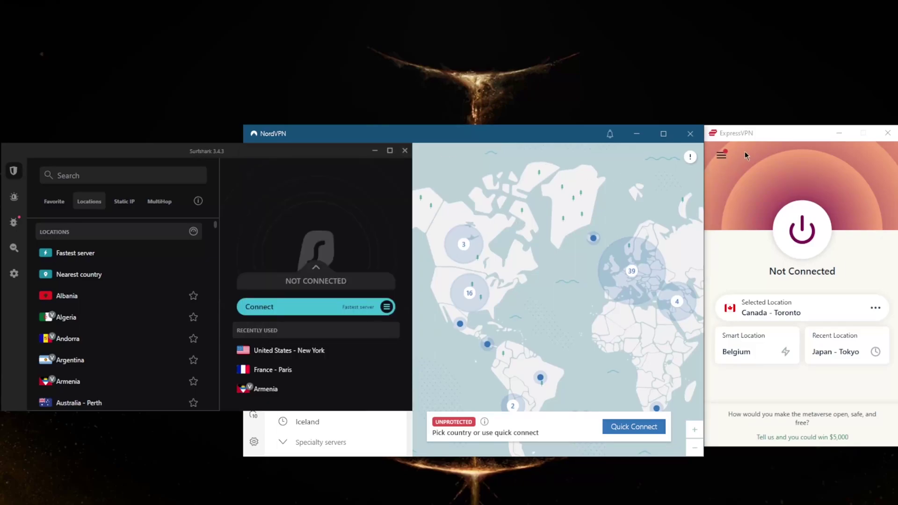
pyautogui.click(745, 136)
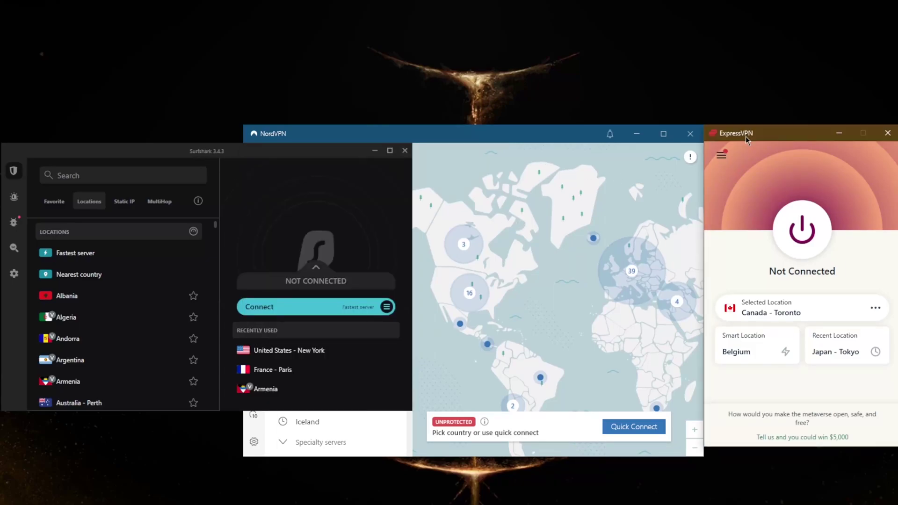
pyautogui.click(537, 154)
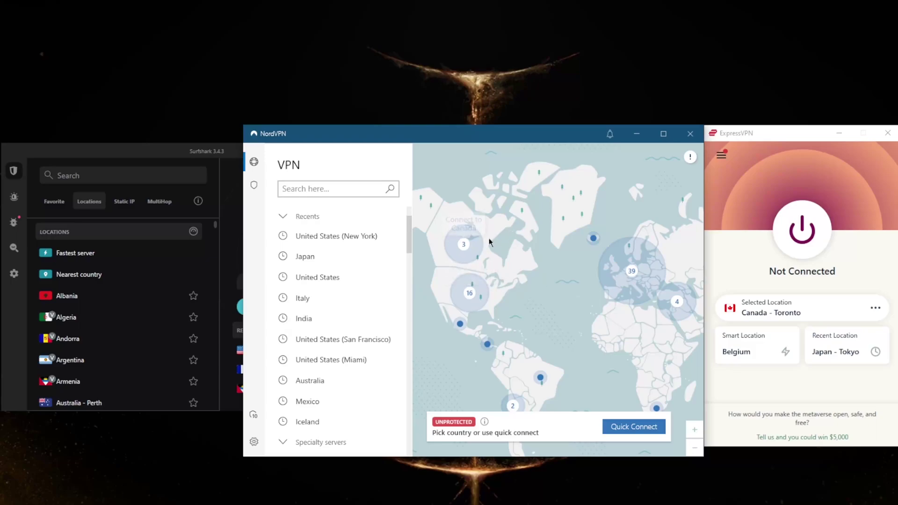
pyautogui.moveTo(518, 234); pyautogui.dragTo(504, 226)
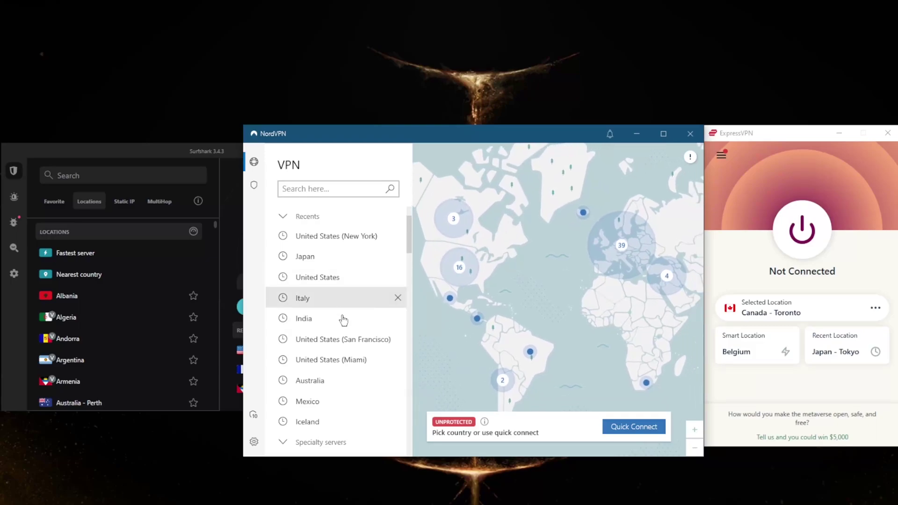
pyautogui.scroll(-4, 341, 317)
pyautogui.scroll(1, 346, 379)
pyautogui.scroll(3, 335, 384)
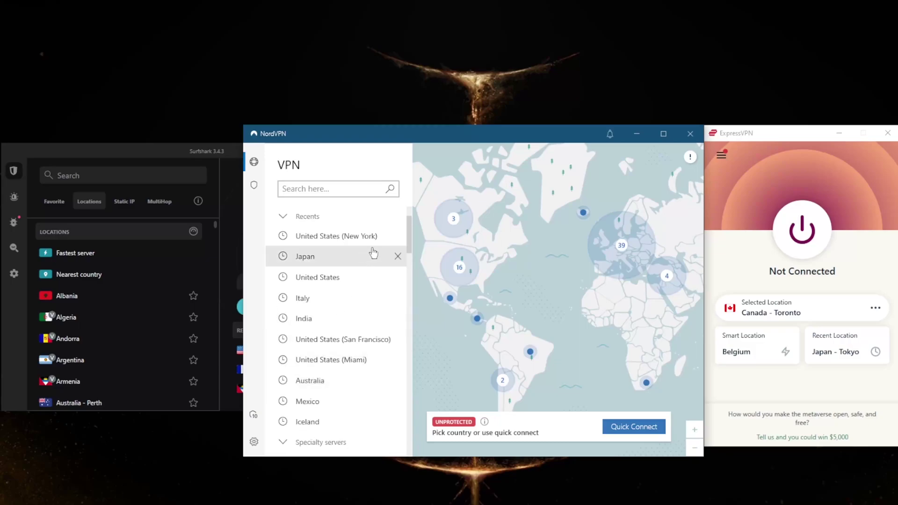
# - Bring Surfshark to the front and scroll through its location list
pyautogui.click(225, 155)
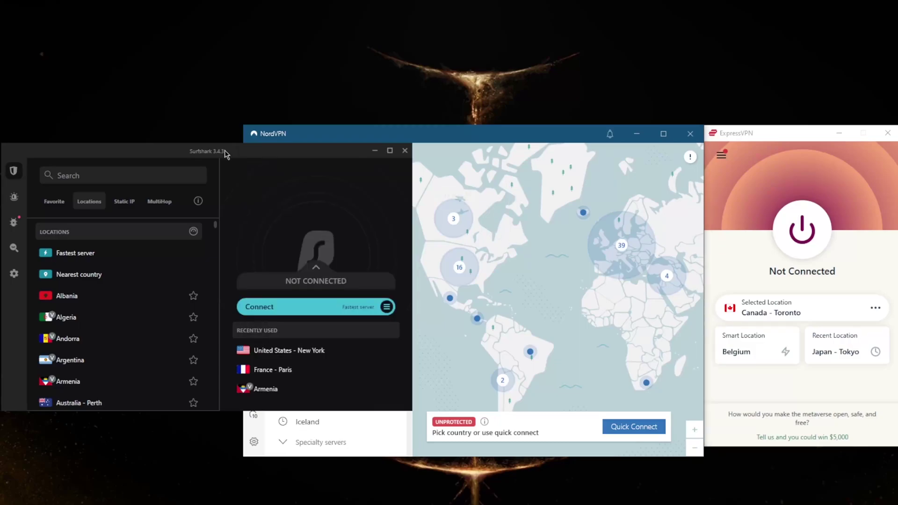
pyautogui.scroll(-3, 156, 304)
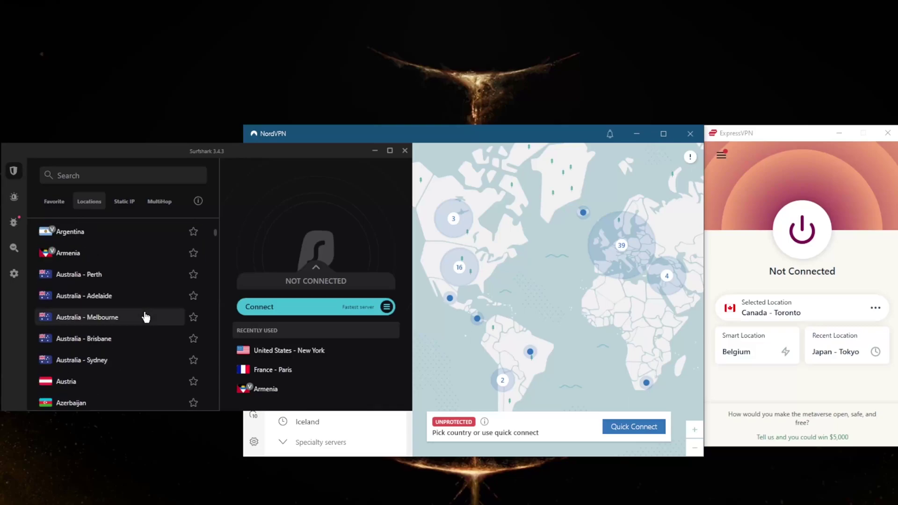
pyautogui.scroll(3, 146, 317)
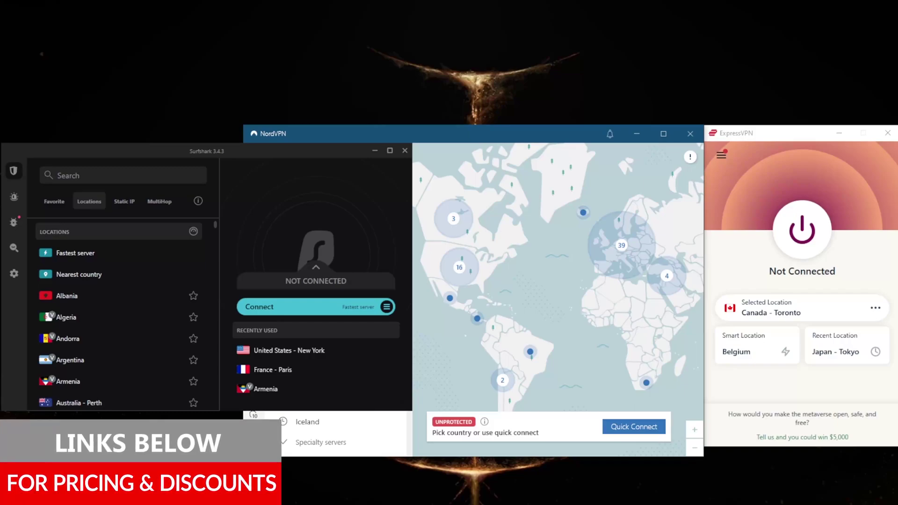
pyautogui.click(393, 137)
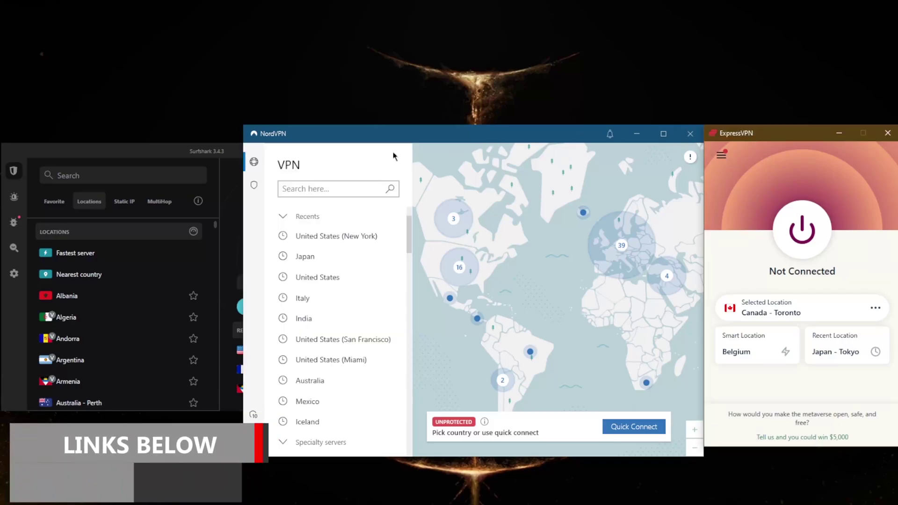
pyautogui.click(200, 150)
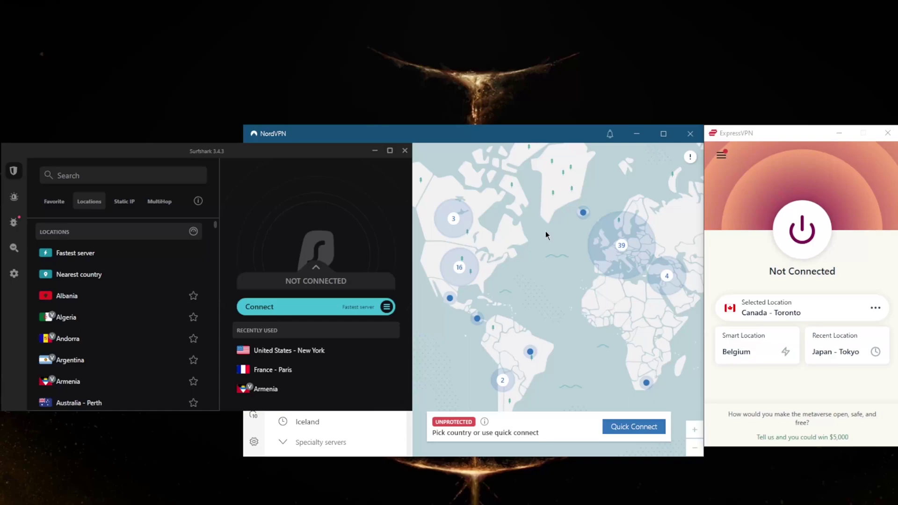
pyautogui.click(729, 185)
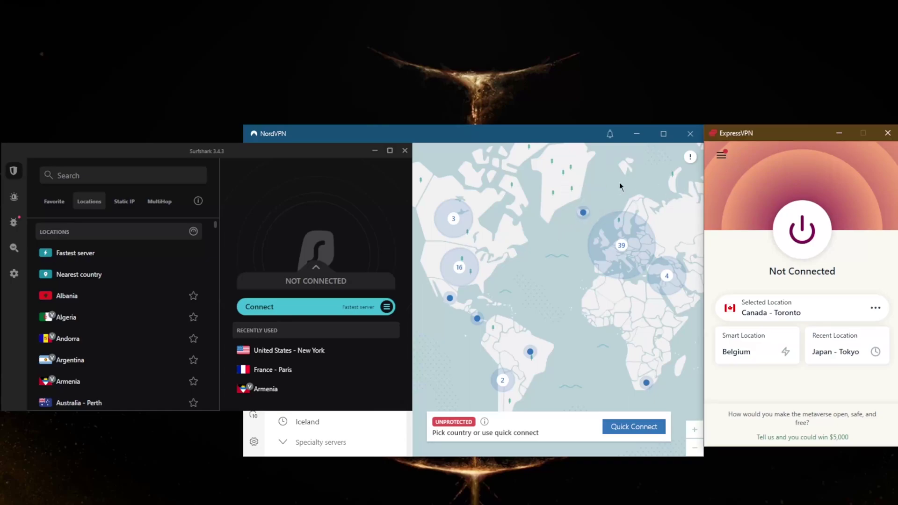
pyautogui.click(490, 136)
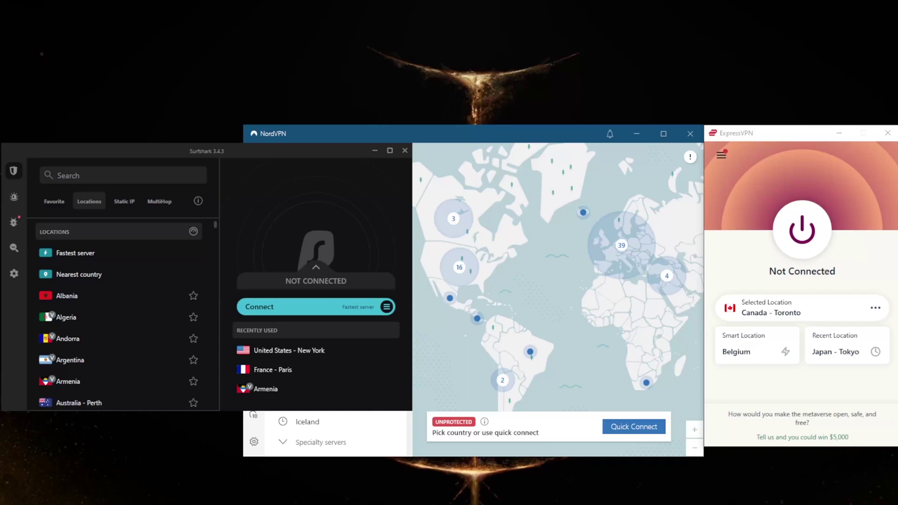